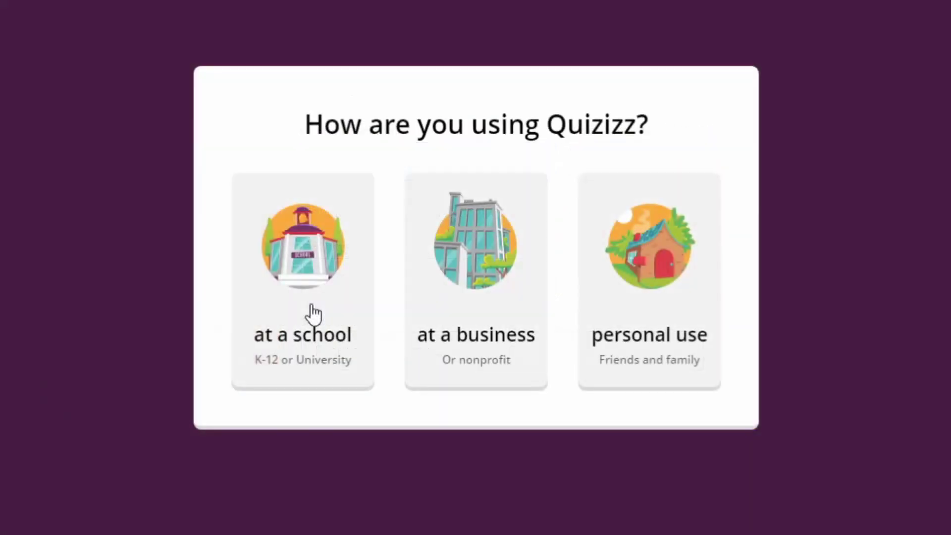
- Mark the account as being for use at a school in the Welcome dialog
left_click(310, 314)
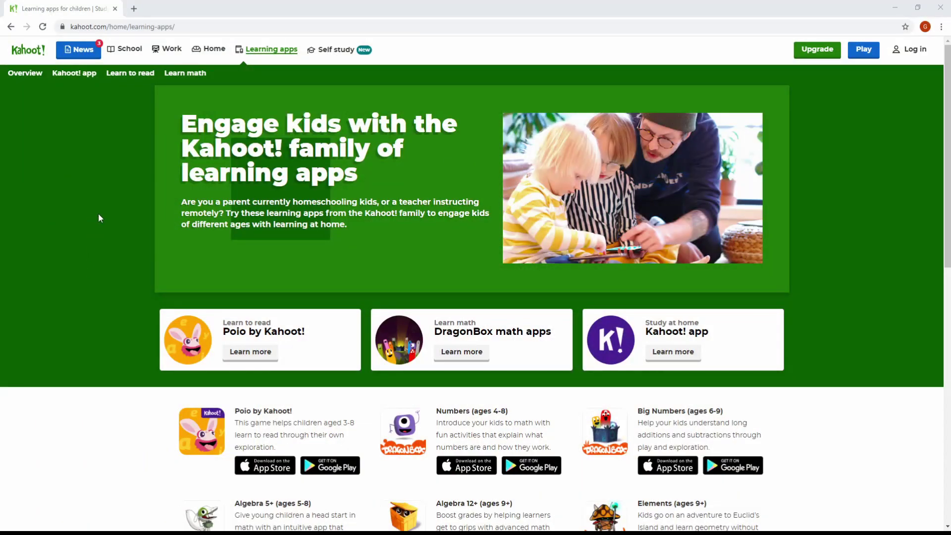
scroll(99, 218, "down", 1)
scroll(99, 218, "down", 1)
scroll(99, 218, "down", 1)
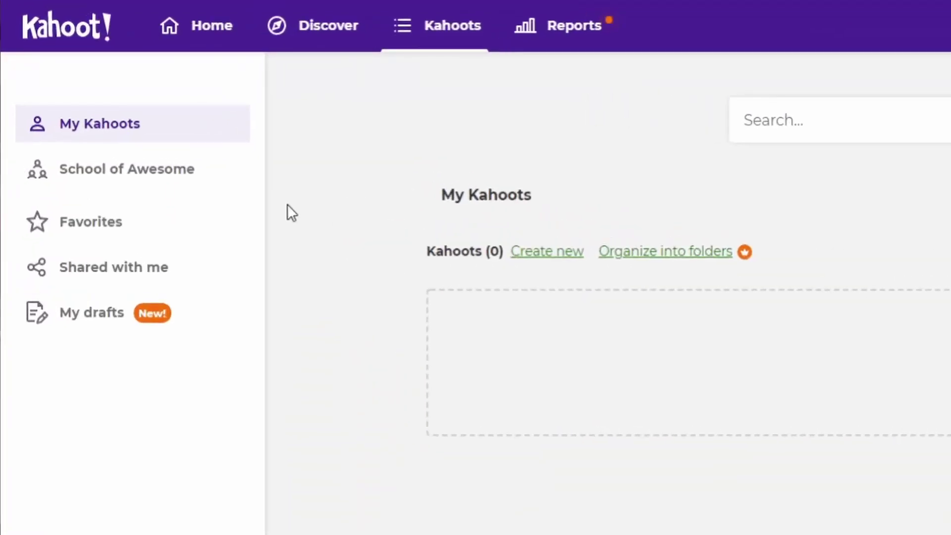
- Switch to the School of Awesome space to see its shared kahoots
left_click(162, 180)
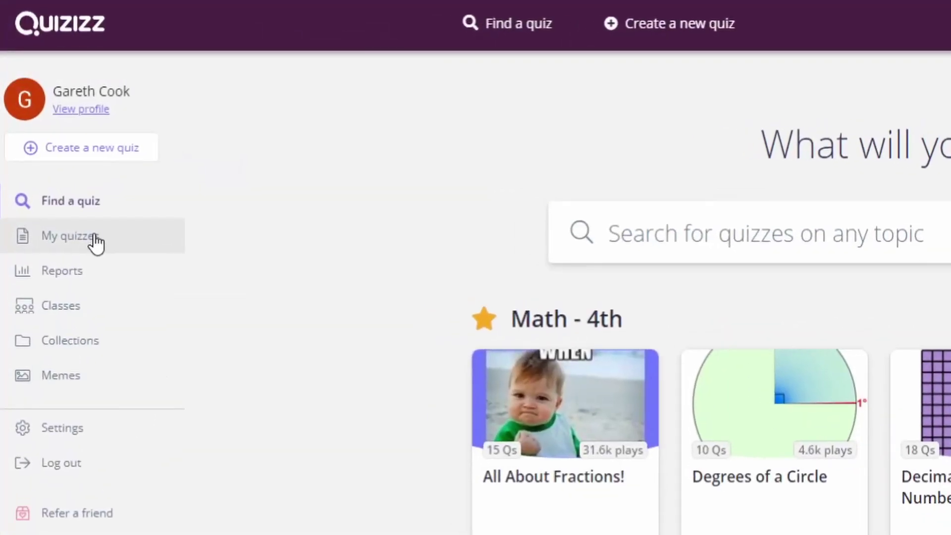
- Show My quizzes, the currently empty personal quiz library
left_click(95, 243)
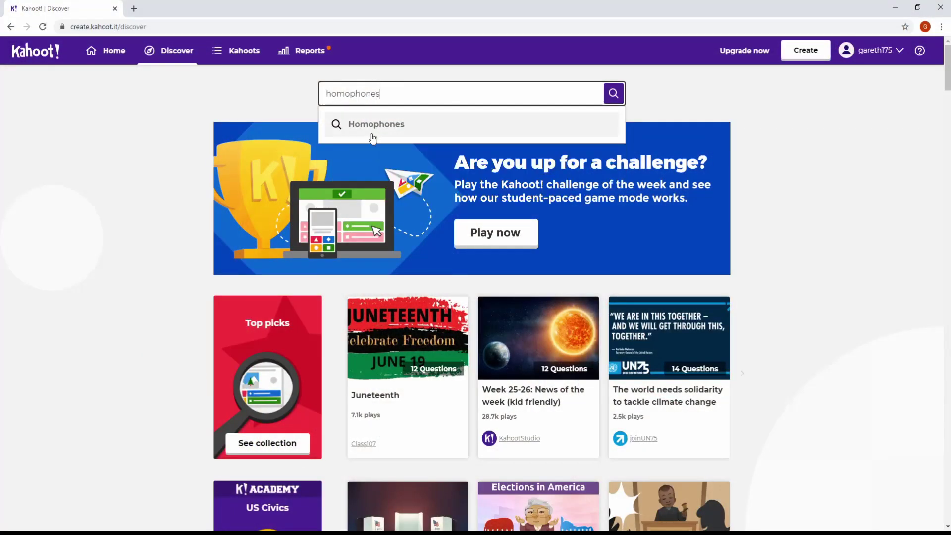
- Search Discover for Homophones and list the matching public kahoots
left_click(371, 132)
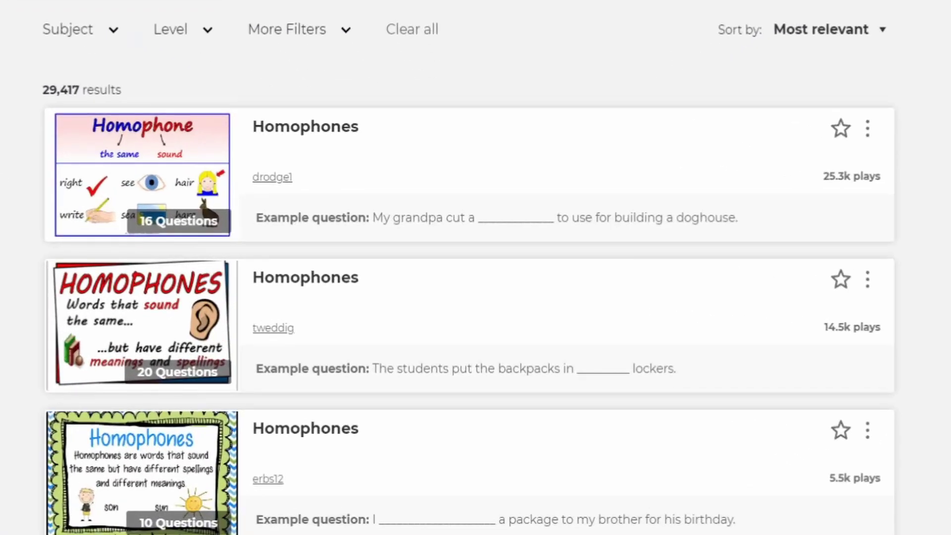
scroll(475, 297, "down", 1)
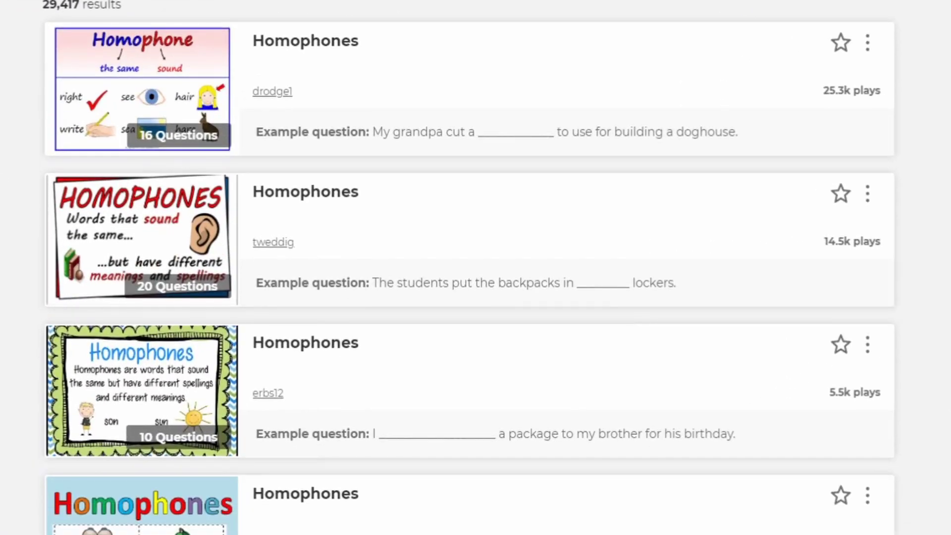
scroll(475, 297, "down", 1)
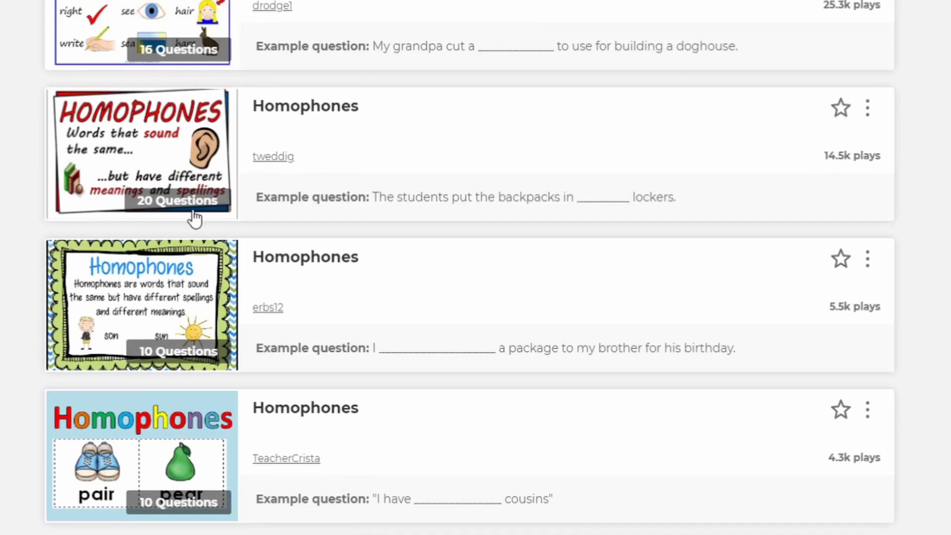
scroll(4, 283, "down", 1)
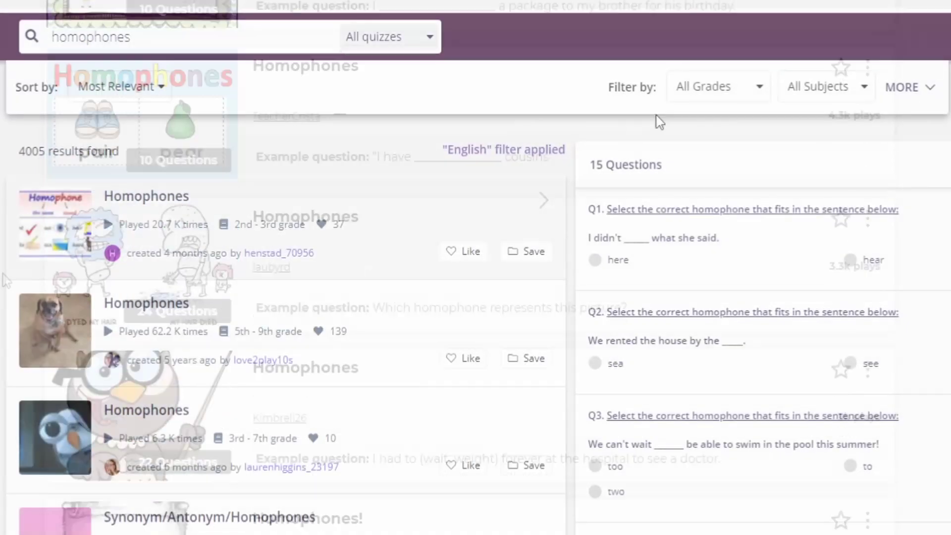
- Filter homophones results to Elementary grade and English, sorted by Most Played
left_click(756, 90)
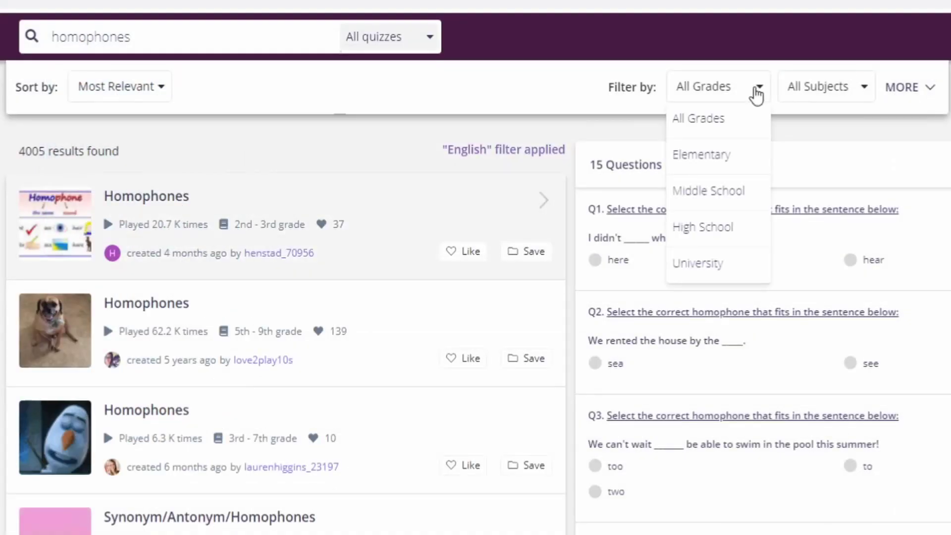
left_click(719, 156)
left_click(871, 93)
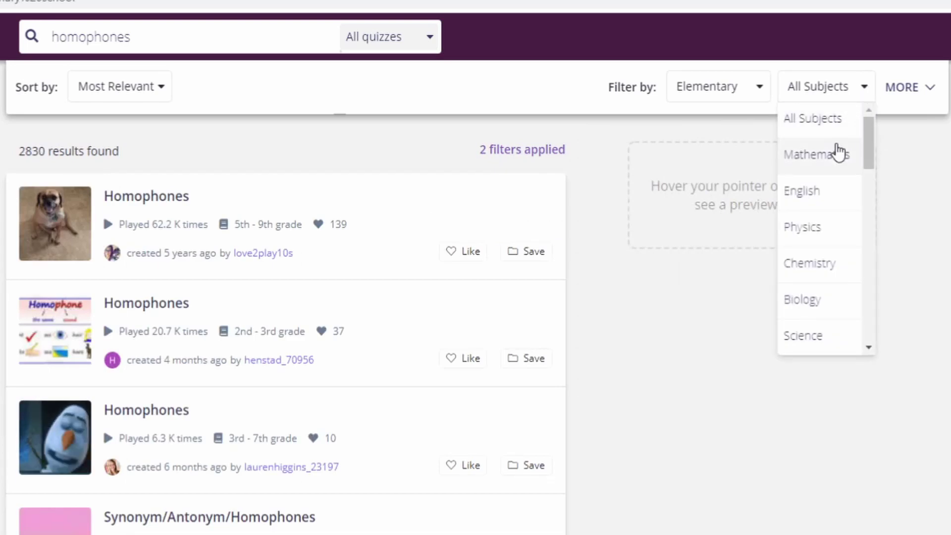
left_click(823, 190)
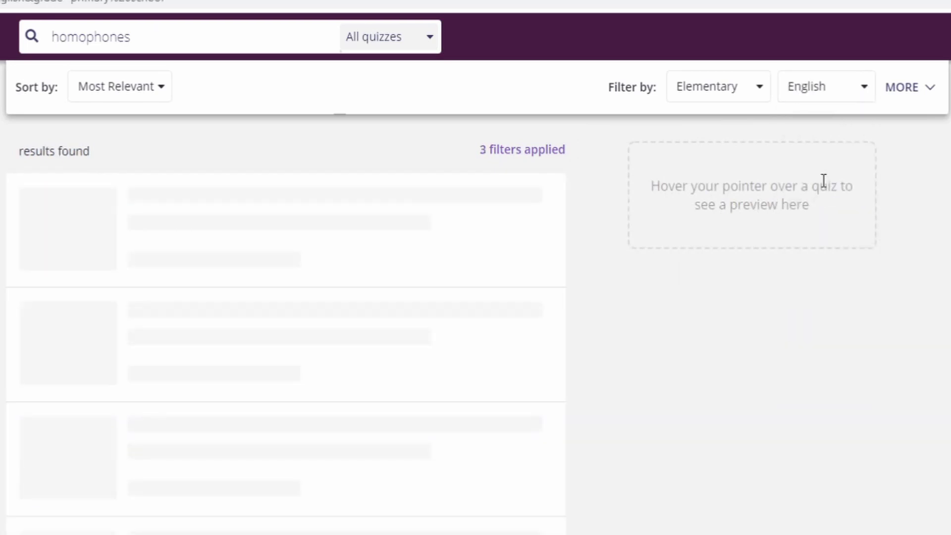
left_click(153, 93)
left_click(143, 157)
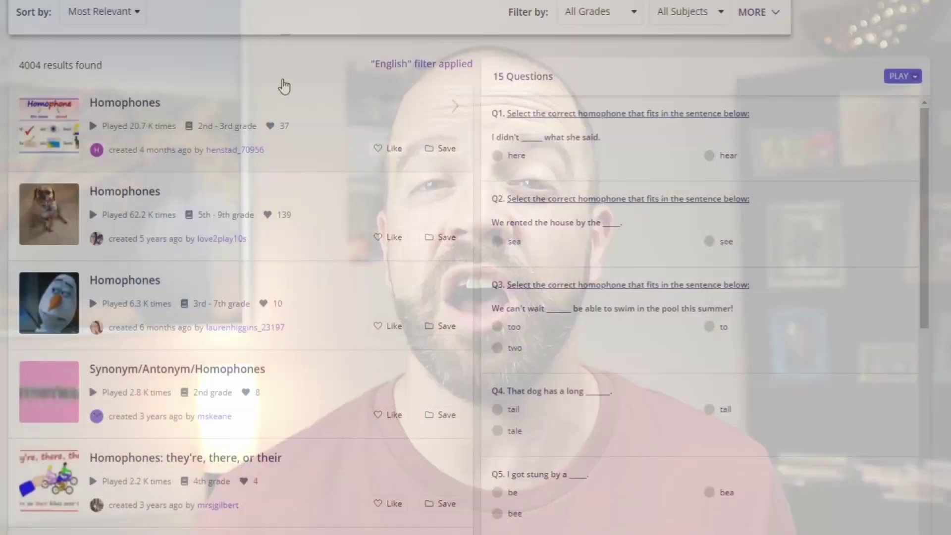
scroll(260, 148, "down", 1)
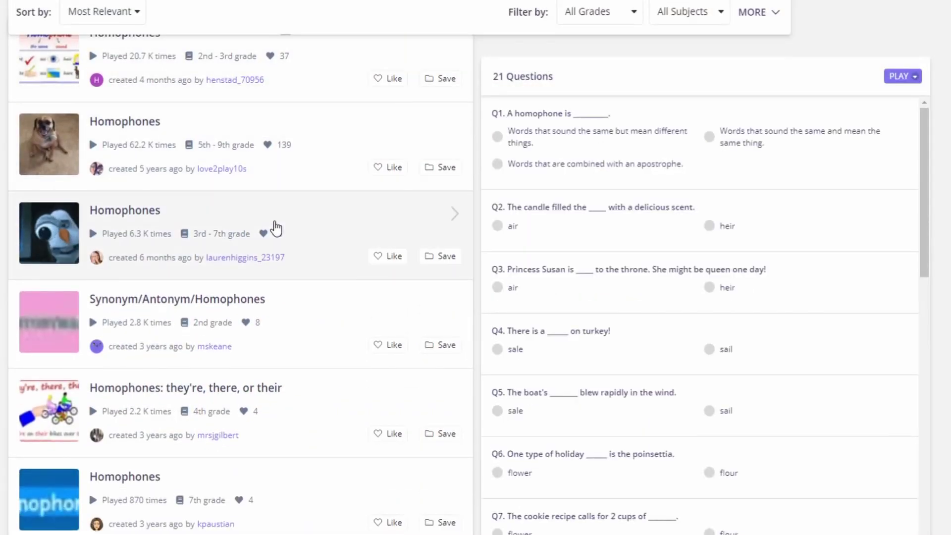
scroll(273, 212, "down", 1)
scroll(281, 215, "down", 1)
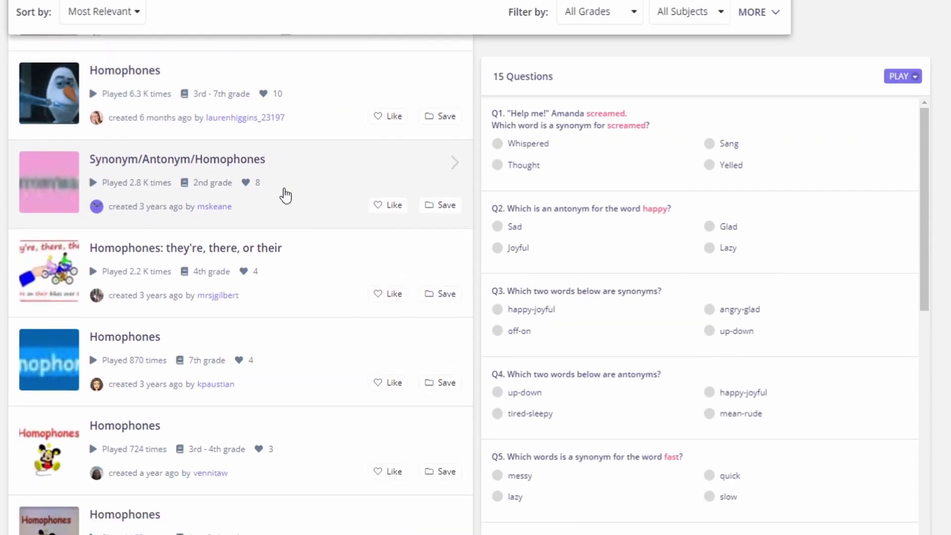
scroll(281, 212, "down", 1)
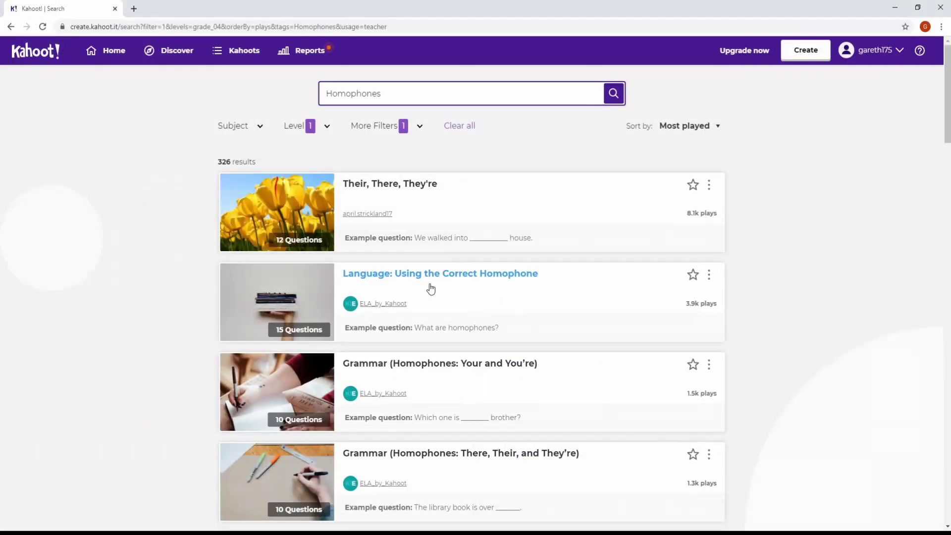
scroll(432, 275, "down", 1)
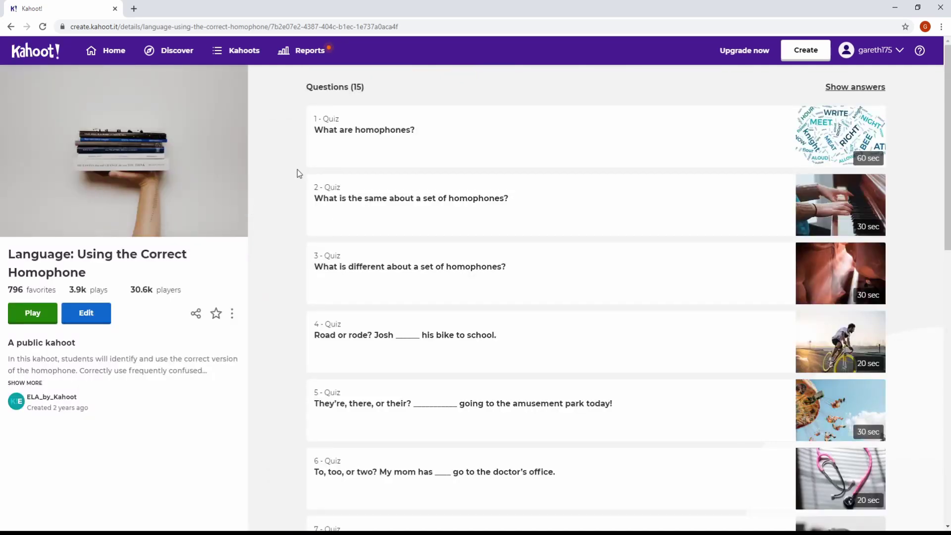
scroll(294, 173, "down", 1)
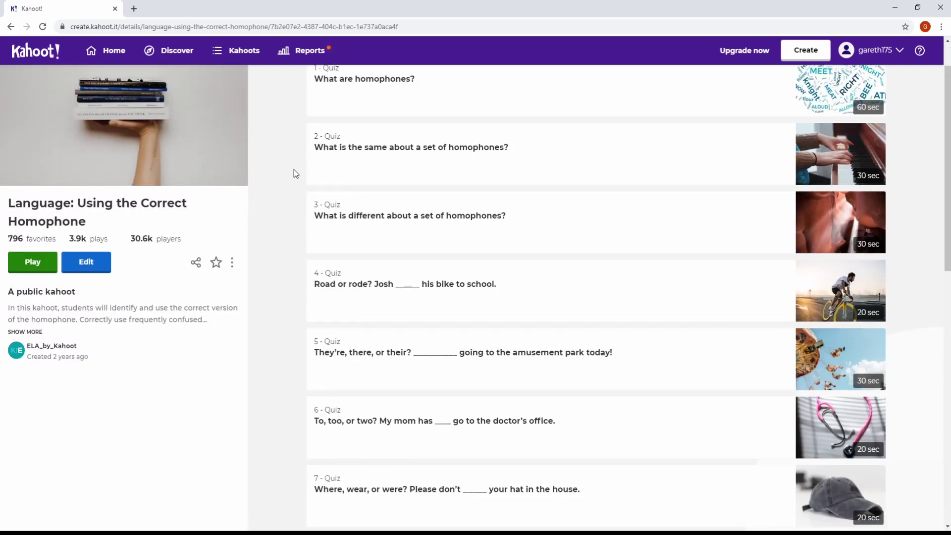
scroll(293, 173, "down", 1)
scroll(294, 172, "down", 1)
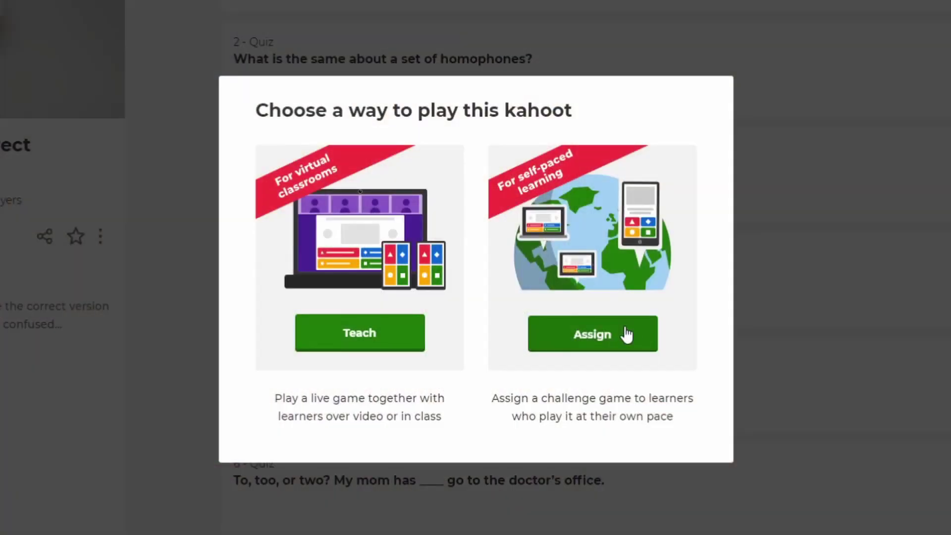
- Choose Assign to set up the homophone kahoot as a self-paced challenge
left_click(626, 334)
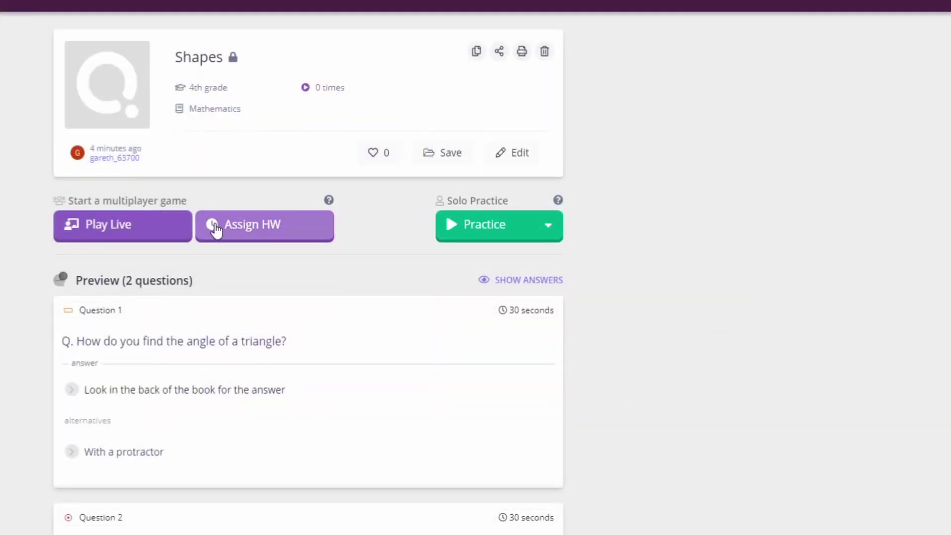
- Start assigning the Shapes quiz as homework via Assign HW
left_click(266, 225)
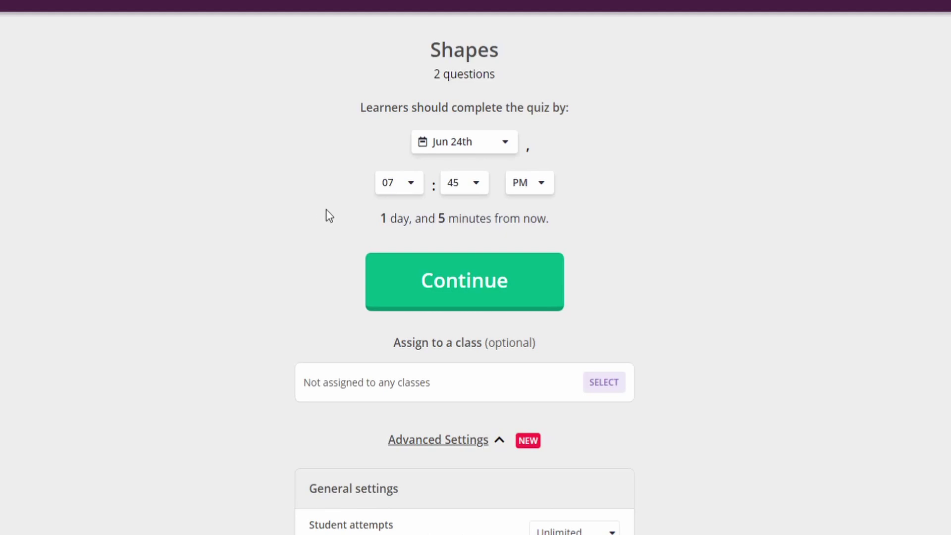
scroll(226, 260, "down", 3)
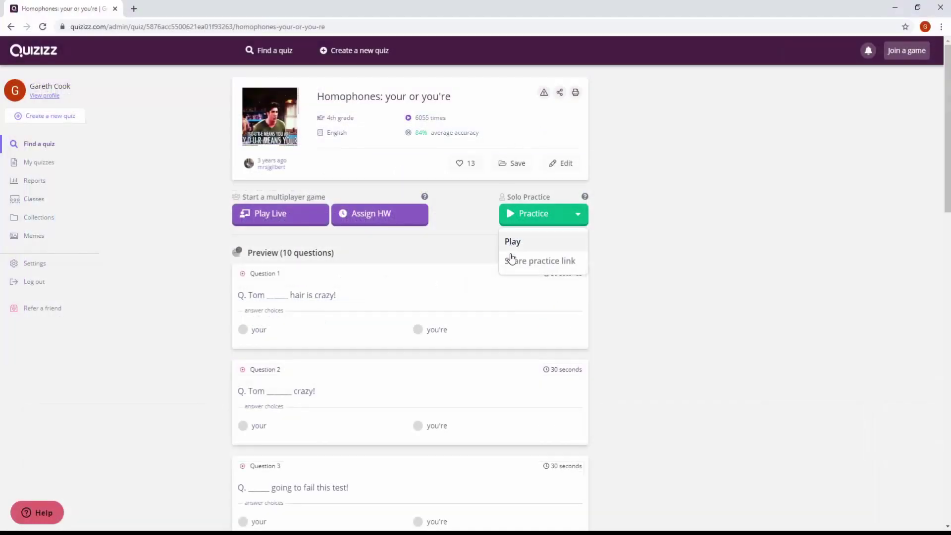
- Get a shareable solo practice link for the 'Homophones: your or you're' quiz
left_click(537, 264)
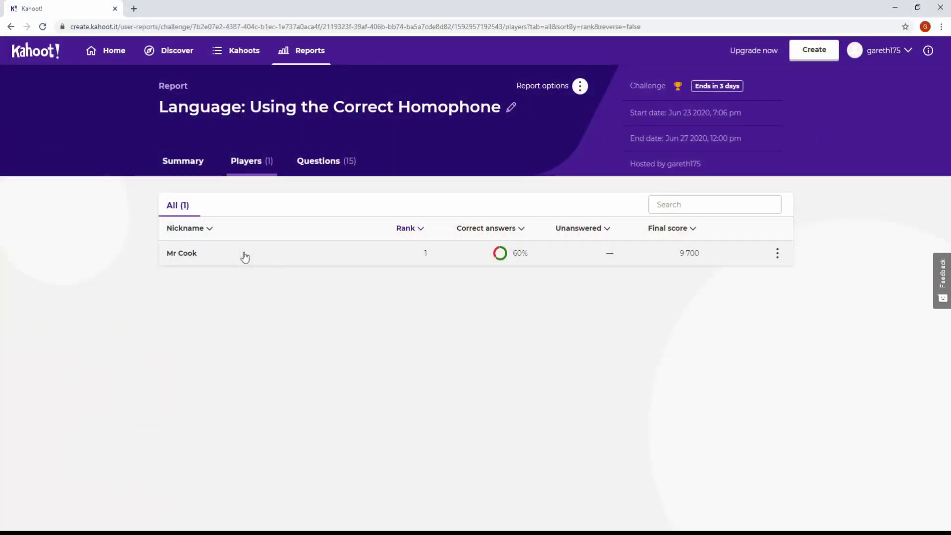
- Show the single player's question-by-question answers in the challenge report
left_click(244, 255)
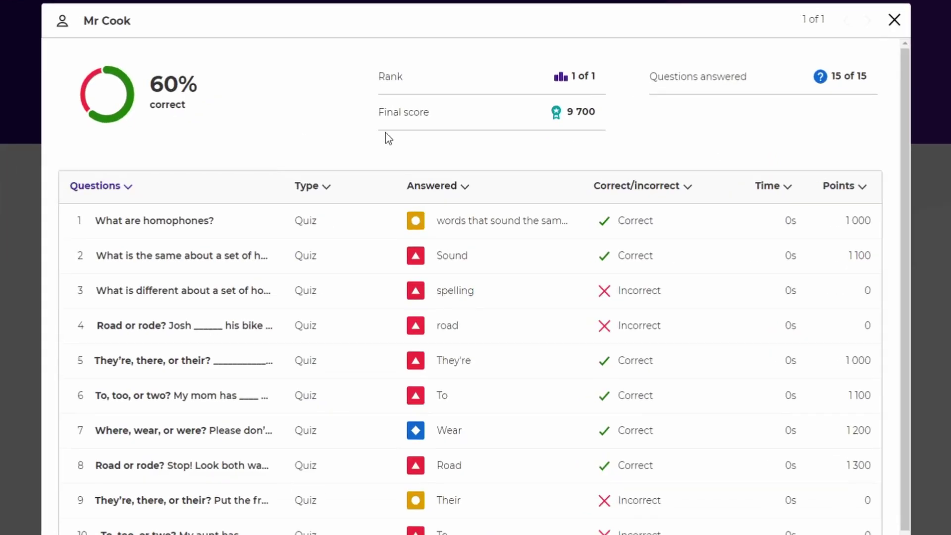
left_click_drag(903, 147, 907, 190)
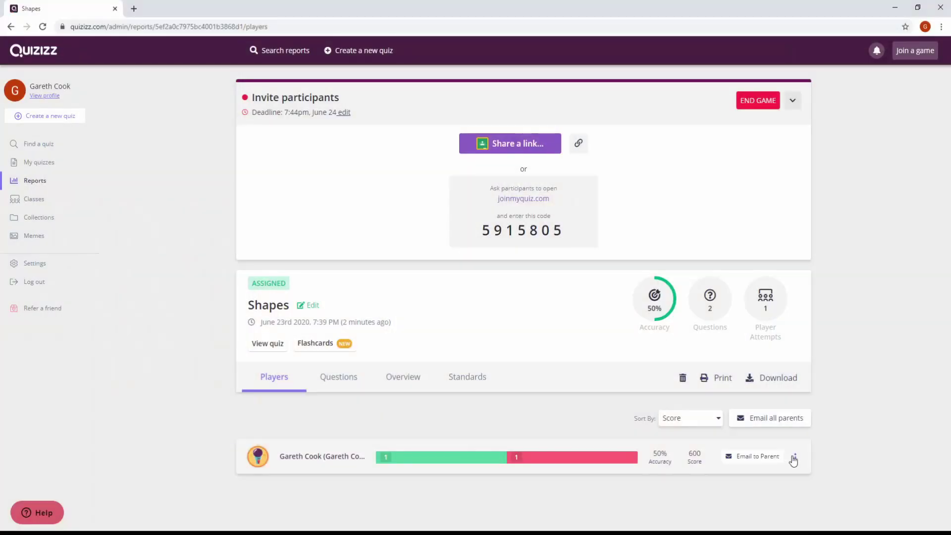
- Start an Email to Parent progress report for the player on the Shapes homework
left_click(793, 459)
left_click(790, 448)
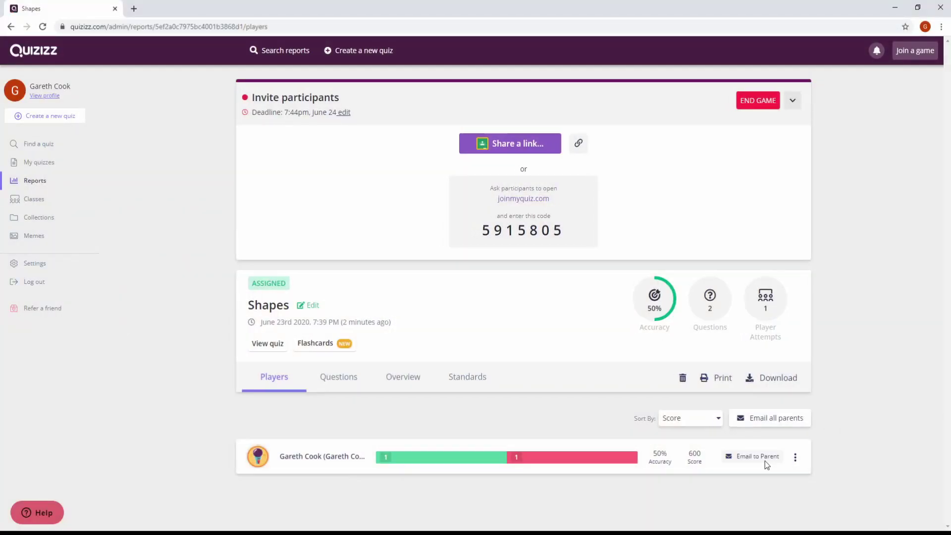
left_click(757, 457)
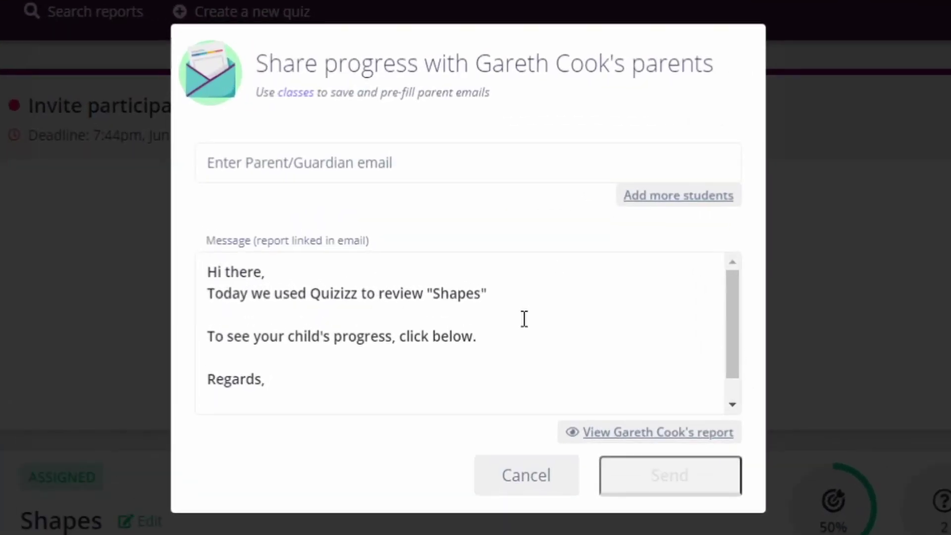
scroll(523, 318, "down", 1)
scroll(524, 322, "up", 1)
scroll(524, 321, "down", 1)
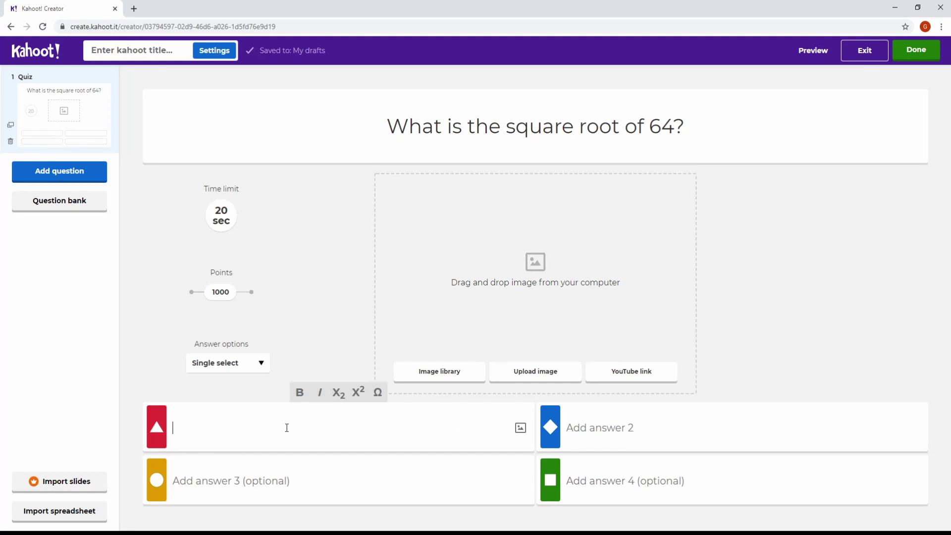
type("6")
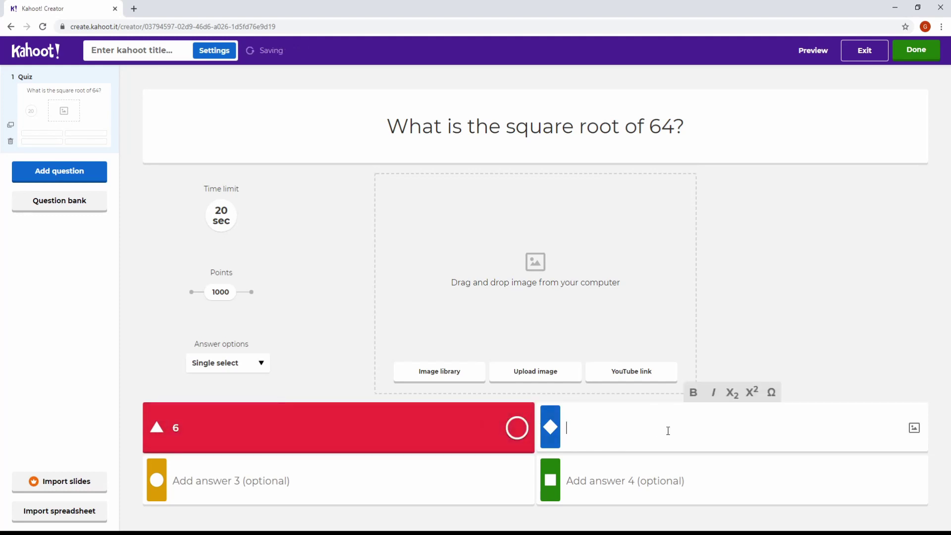
type("8")
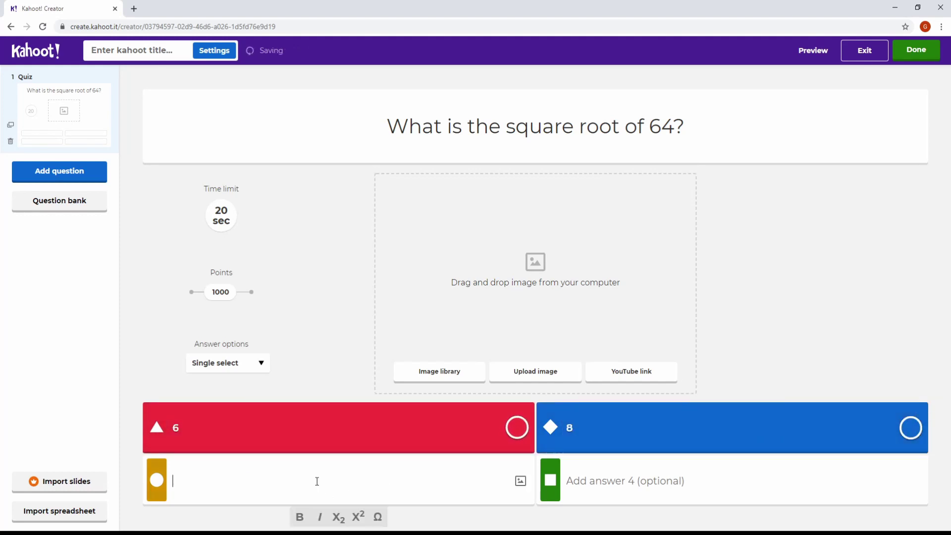
type("5")
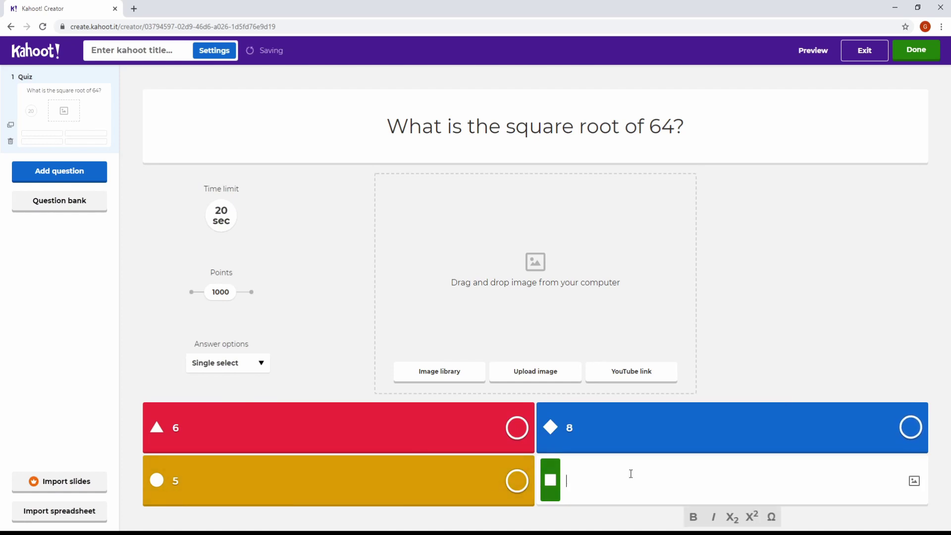
type("4")
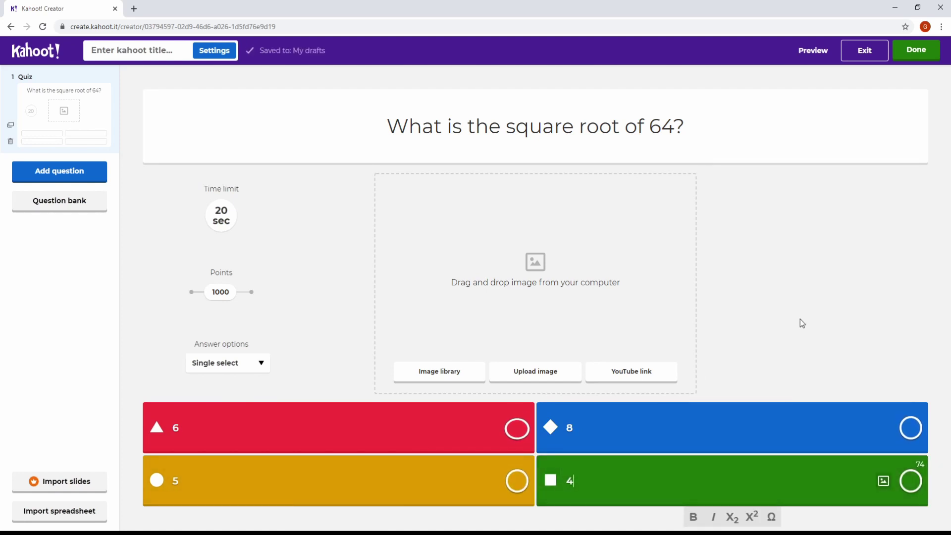
- Finish editing the fourth answer so the question holds 6, 8, 5 and 4
left_click(799, 318)
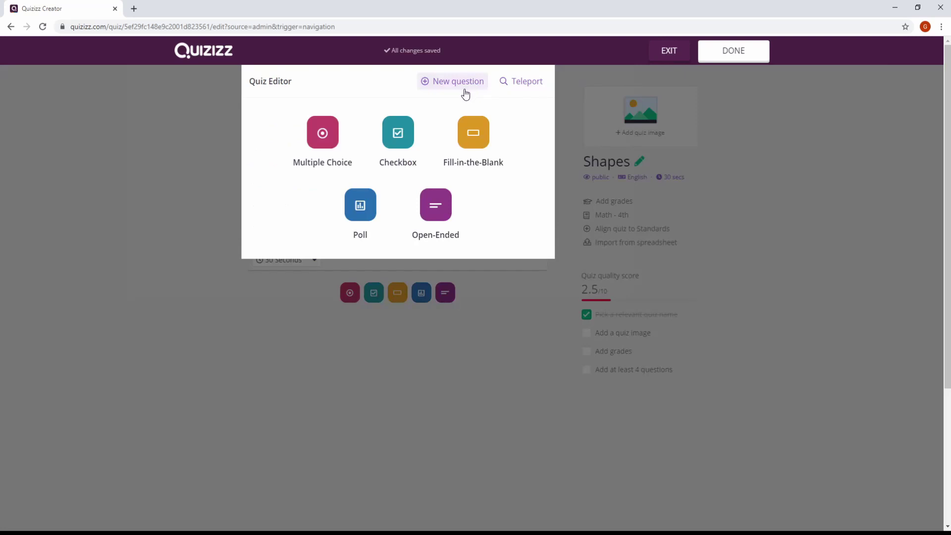
left_click(515, 83)
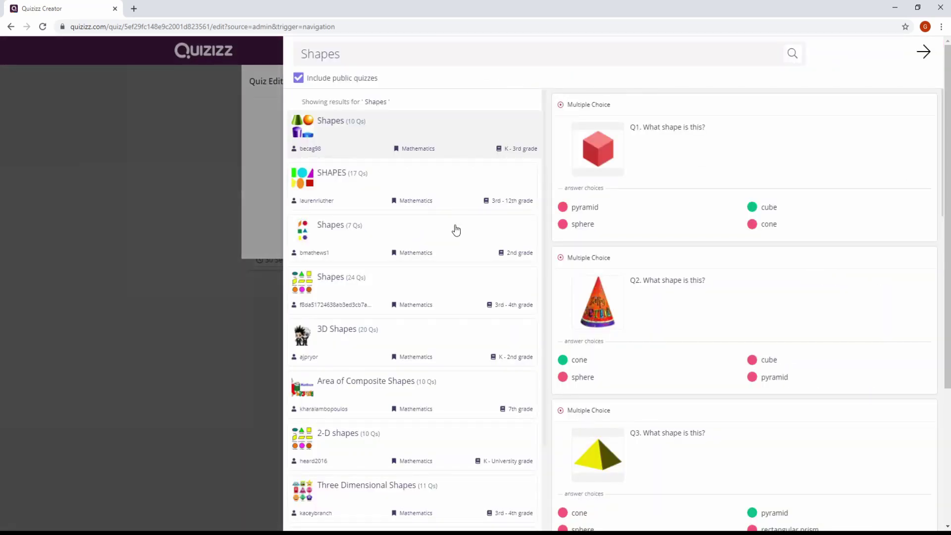
scroll(596, 219, "down", 1)
scroll(654, 223, "down", 1)
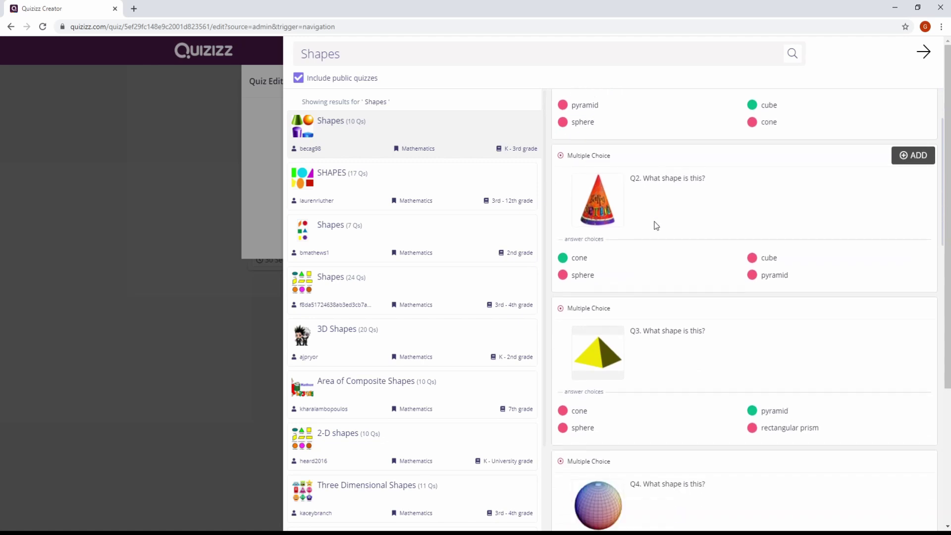
scroll(654, 225, "down", 2)
scroll(654, 225, "down", 1)
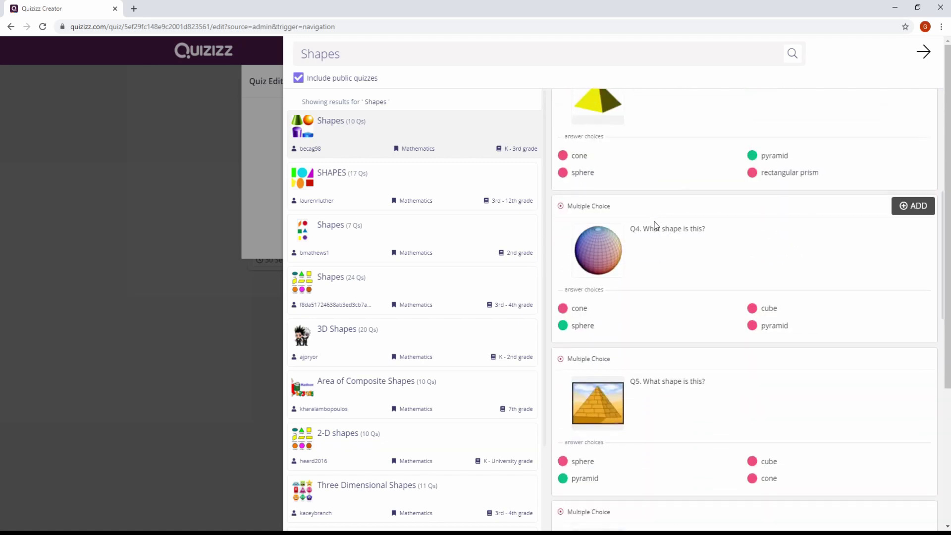
scroll(654, 225, "down", 1)
scroll(655, 225, "down", 1)
scroll(654, 224, "down", 1)
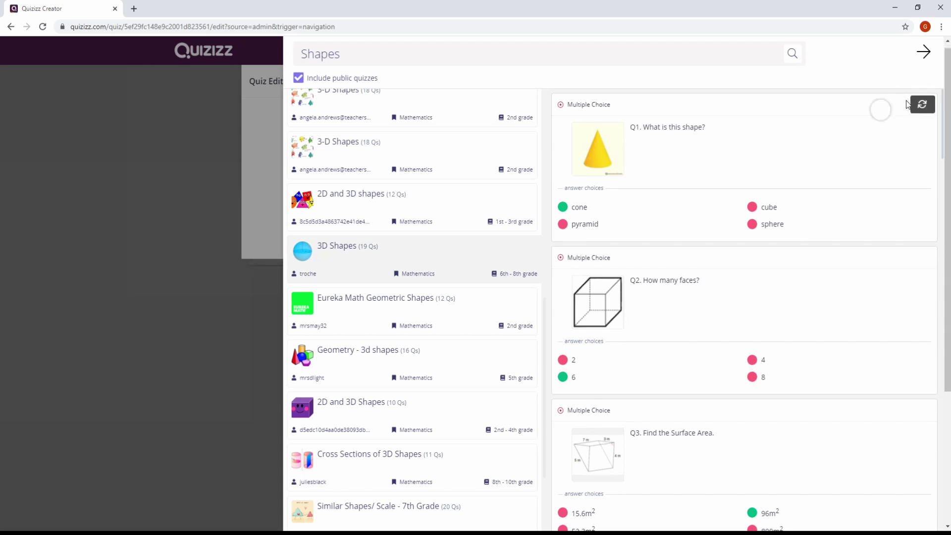
left_click(117, 302)
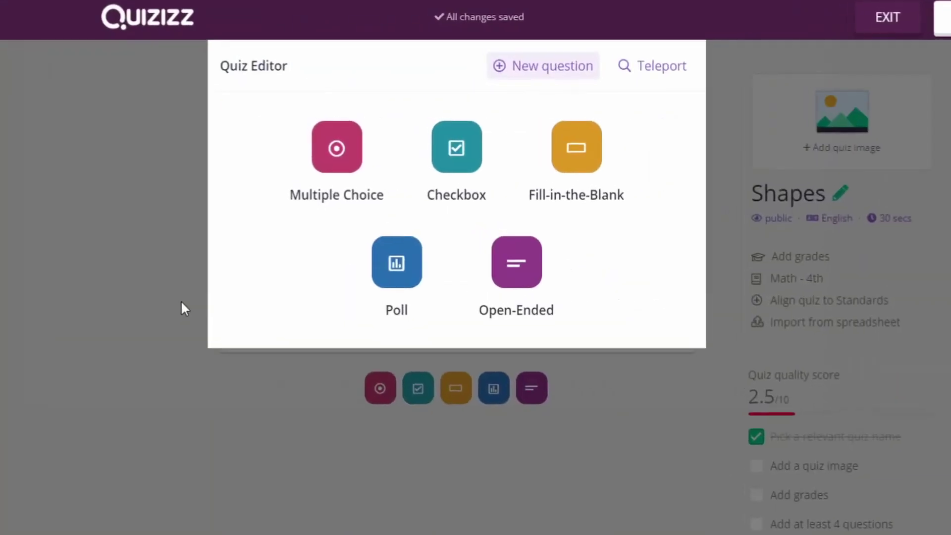
left_click(584, 431)
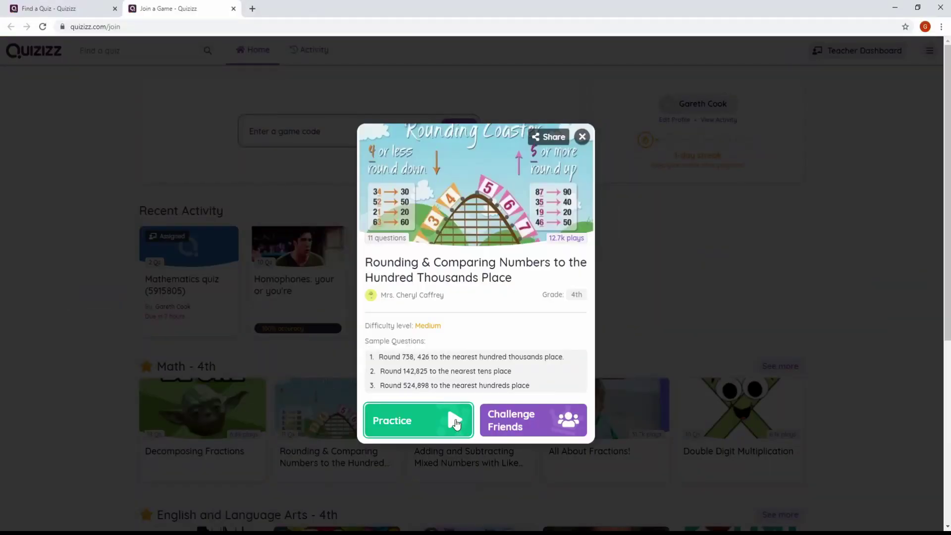
- Choose to practise the Rounding & Comparing Numbers quiz alone
left_click(455, 422)
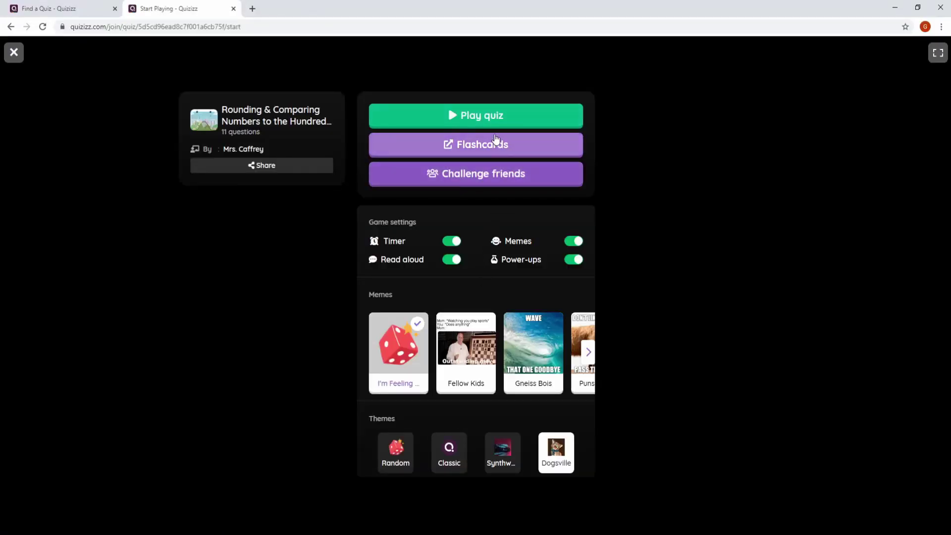
- Begin playing the rounding quiz from the Start Playing page
left_click(496, 117)
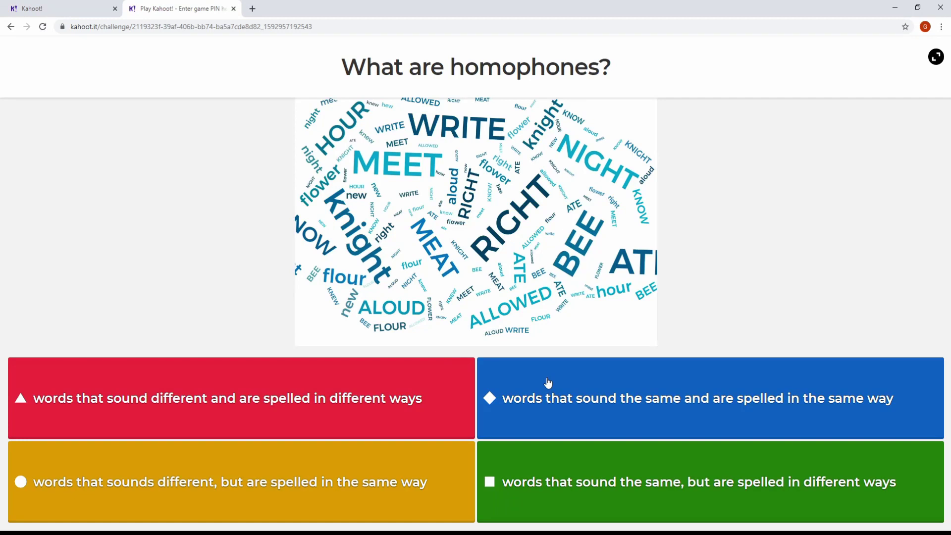
- Answer 'same sound, different spelling' for homophones, then continue past the scoreboard
left_click(546, 469)
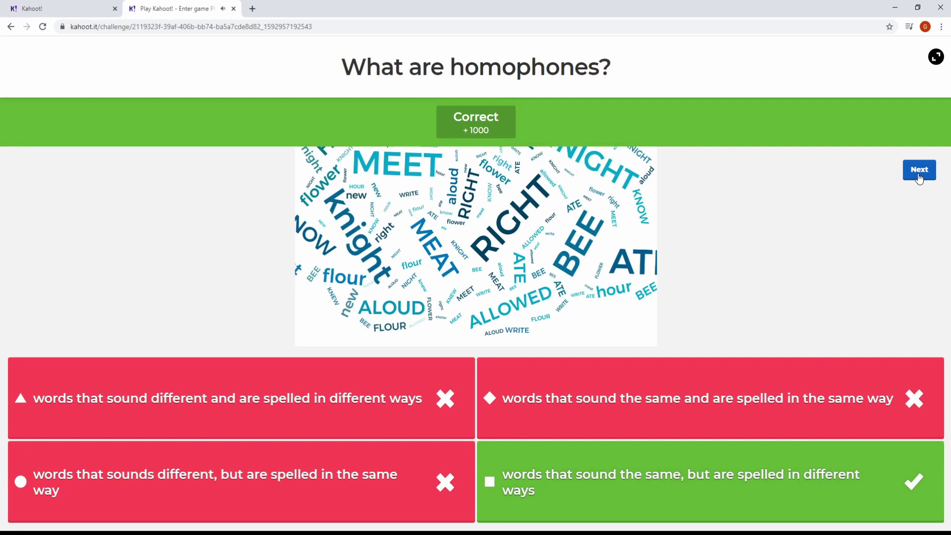
left_click(919, 171)
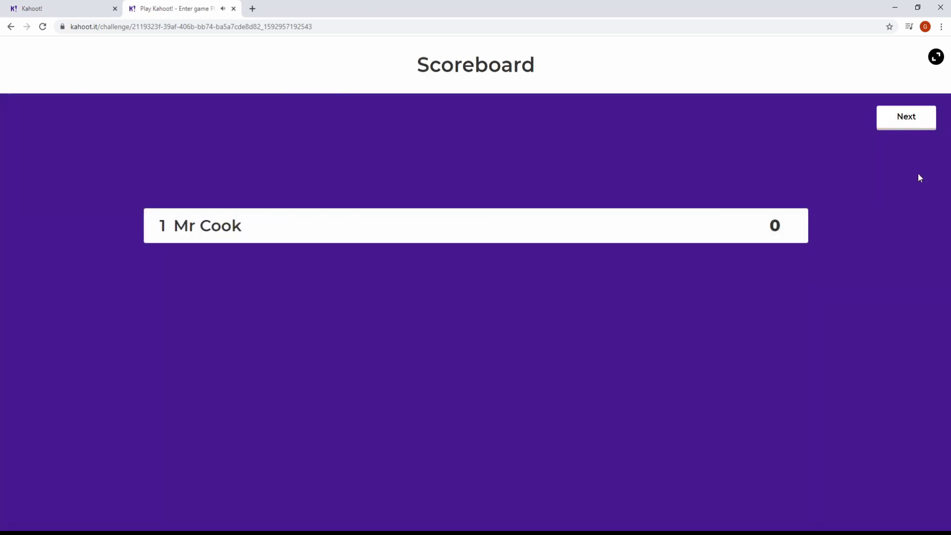
left_click(910, 127)
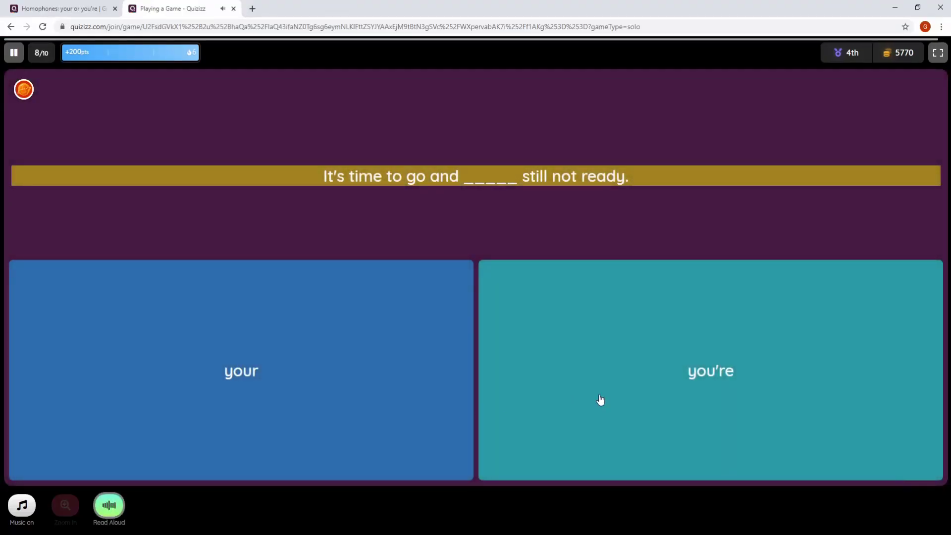
- Answer you're on the blank sentence and the Tom sentence
left_click(600, 401)
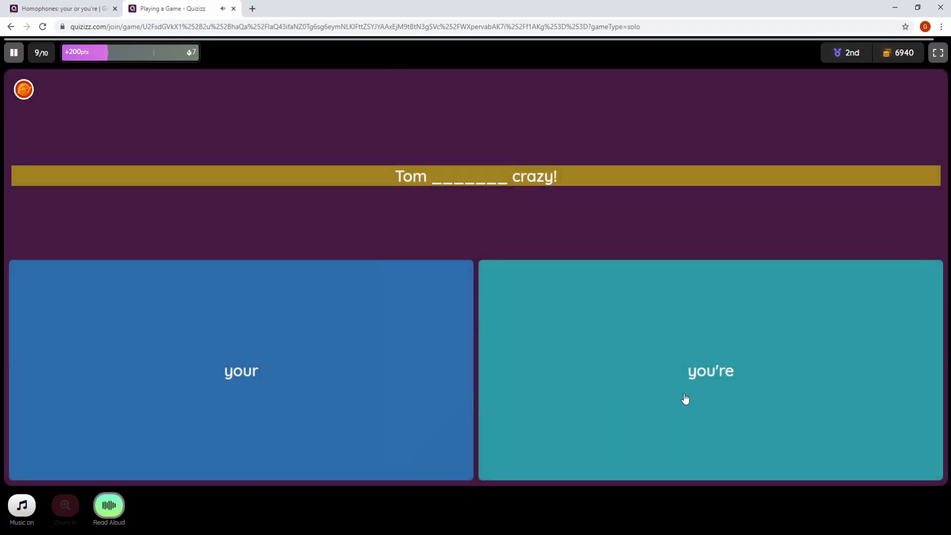
left_click(685, 399)
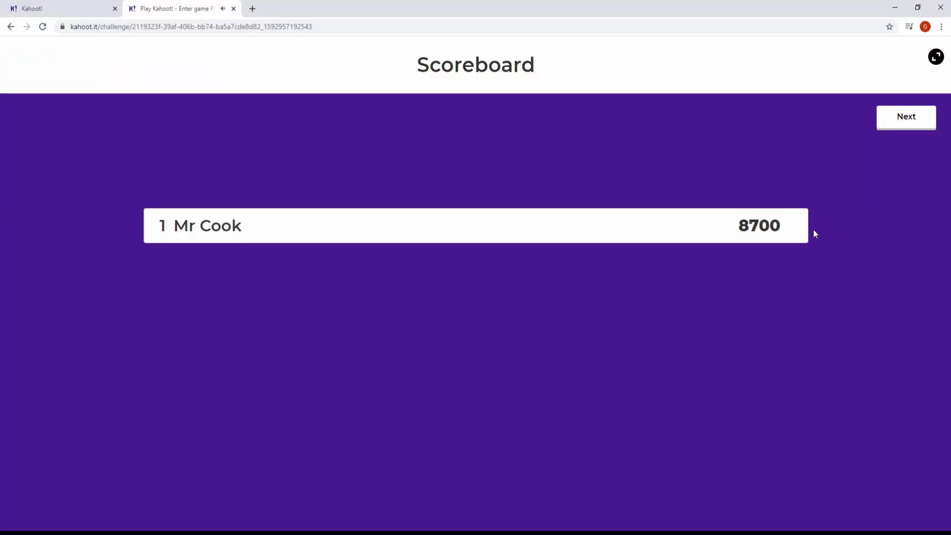
- Advance from the scoreboard and answer Both on the homophone resource question
left_click(906, 120)
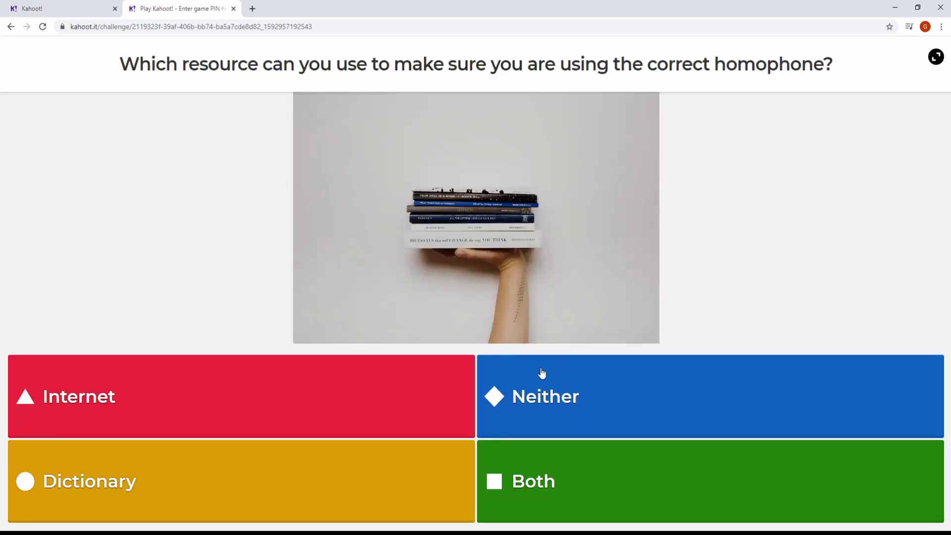
left_click(536, 472)
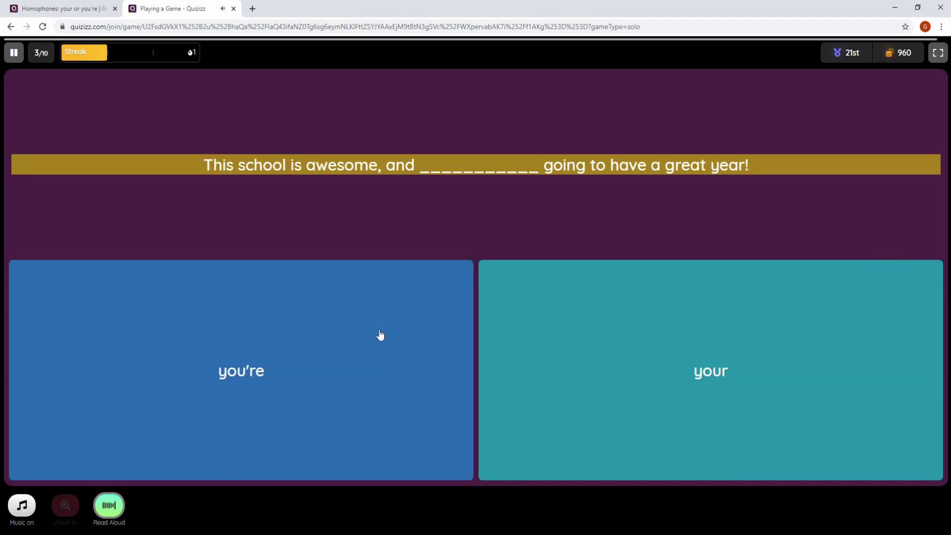
- Answer you're for the school sentence, earning +600 points
left_click(354, 377)
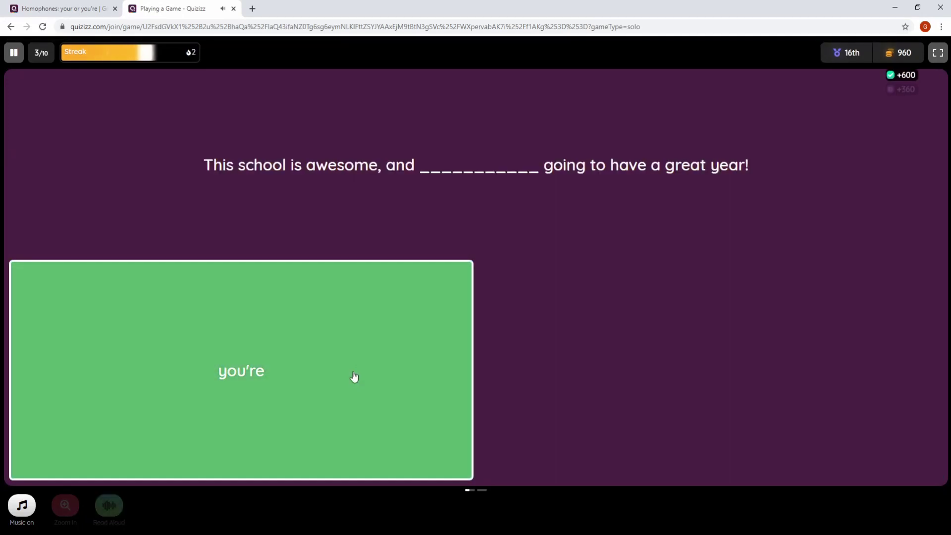